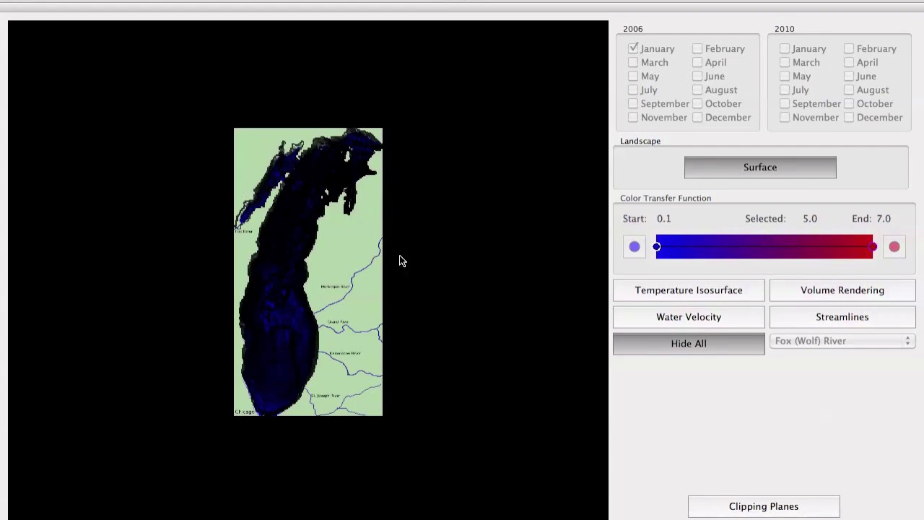
Pan the lake map slightly, then tilt and rotate it to reveal its 3-D depth and north end.
middle_drag(387, 284, 430, 255)
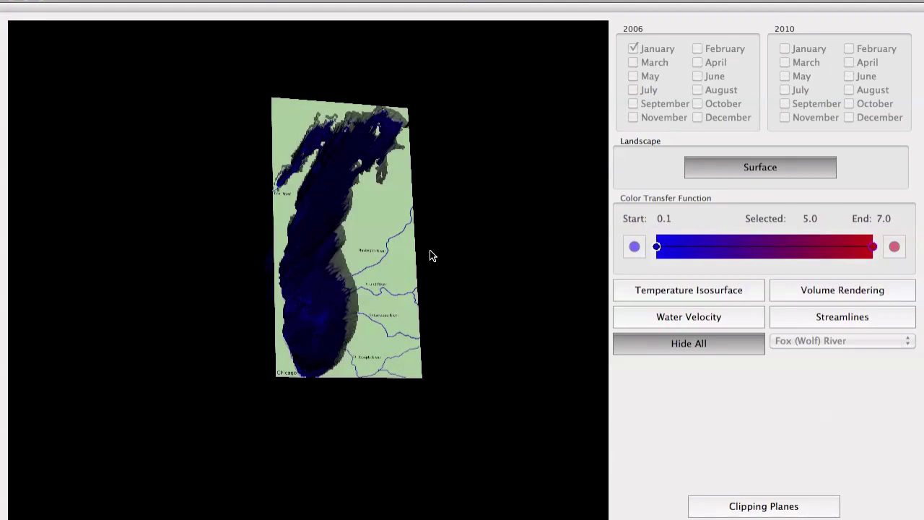
mouse_move(431, 252)
mouse_down()
mouse_move(412, 287)
mouse_move(430, 276)
mouse_move(388, 288)
mouse_up()
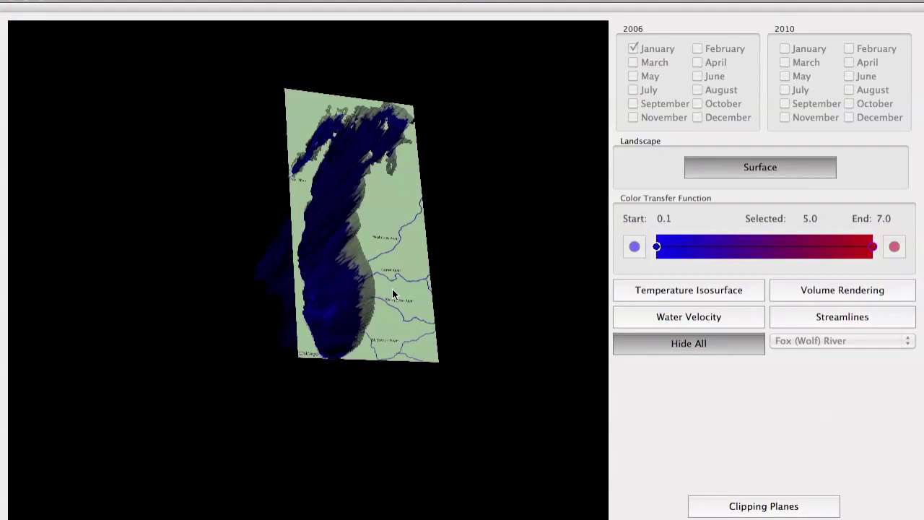
drag(396, 289, 395, 304)
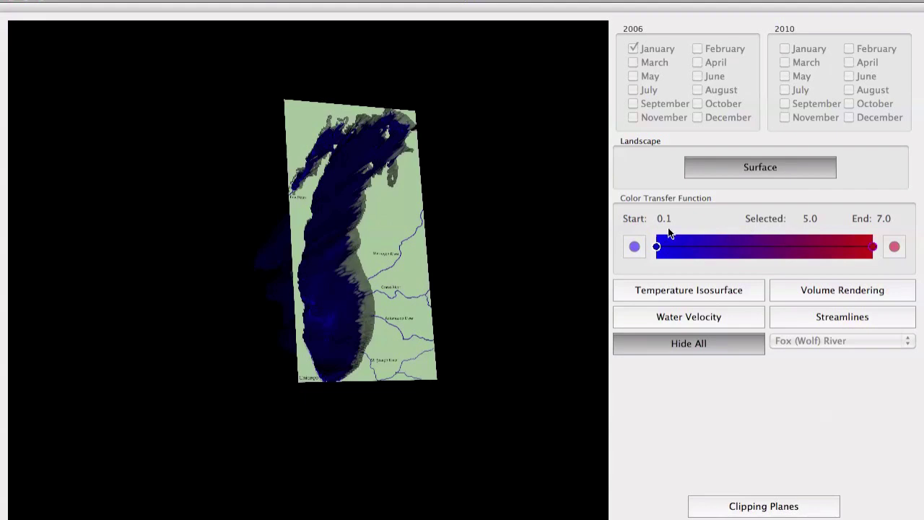
Overlay water velocity arrows on the lake, zoom in on the model, and load the March 2010 data.
click(708, 316)
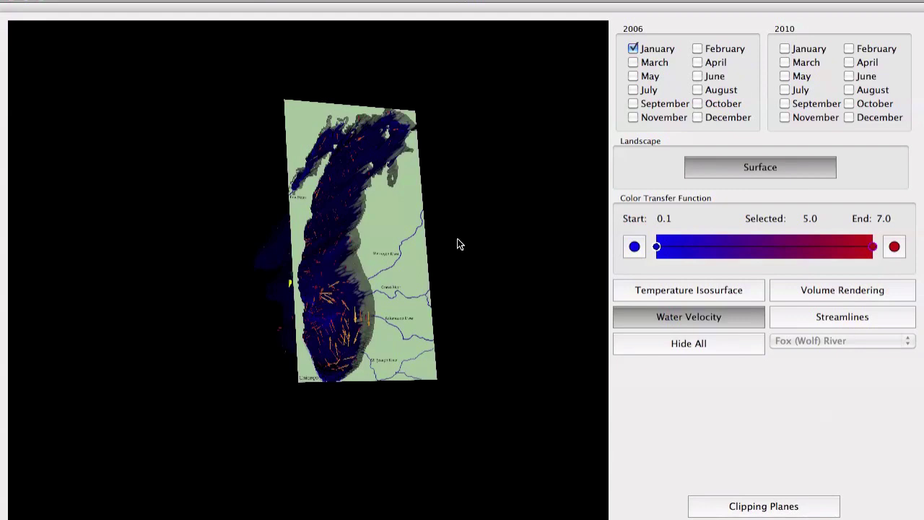
drag(458, 244, 440, 254)
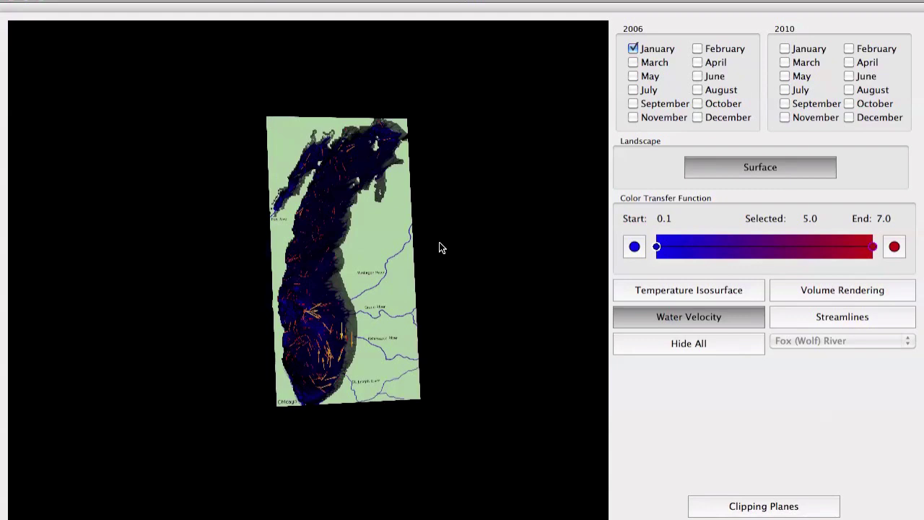
scroll(440, 248, up, 2)
drag(439, 248, 416, 262)
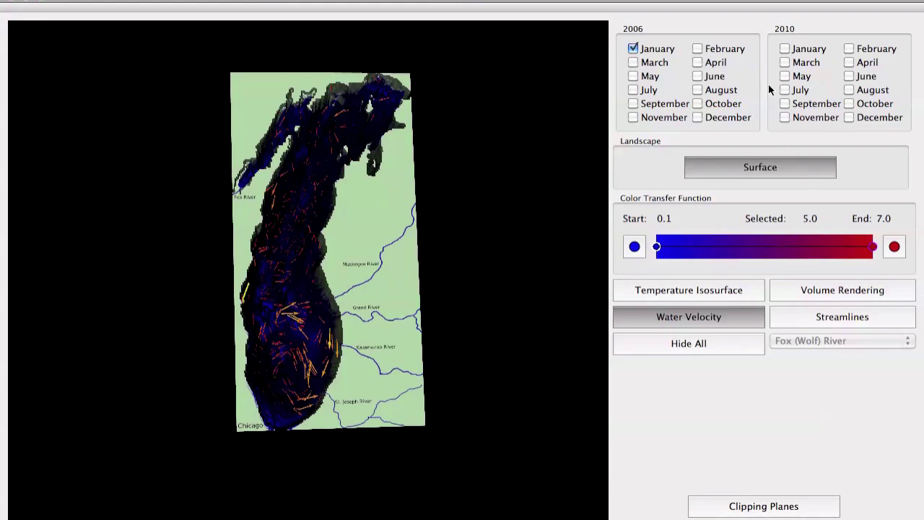
click(786, 63)
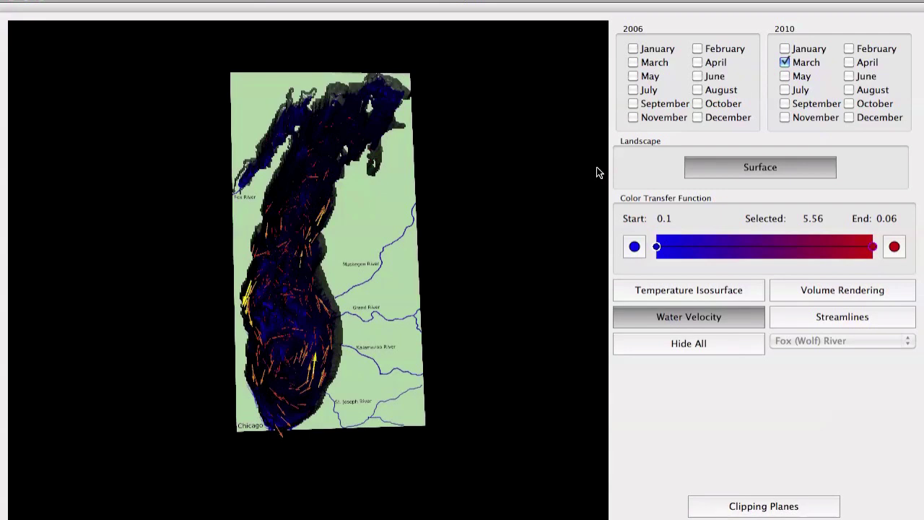
click(776, 164)
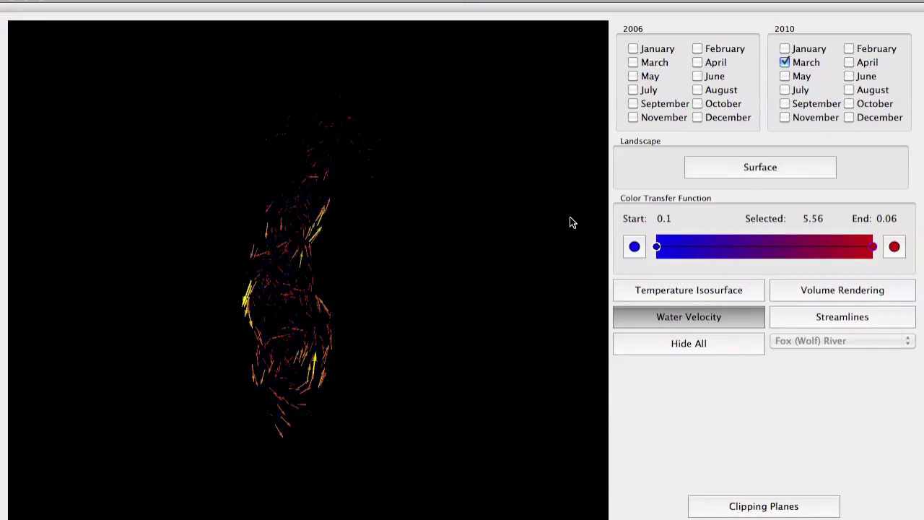
drag(400, 317, 429, 274)
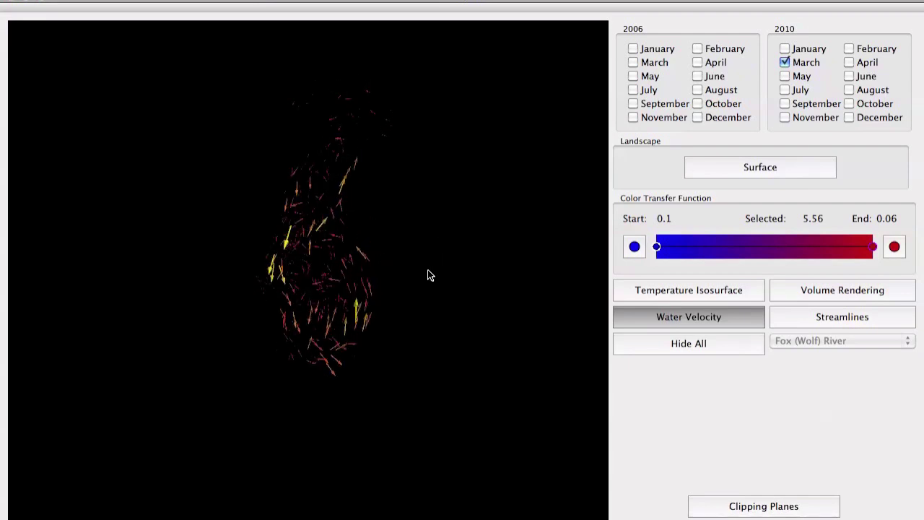
click(749, 168)
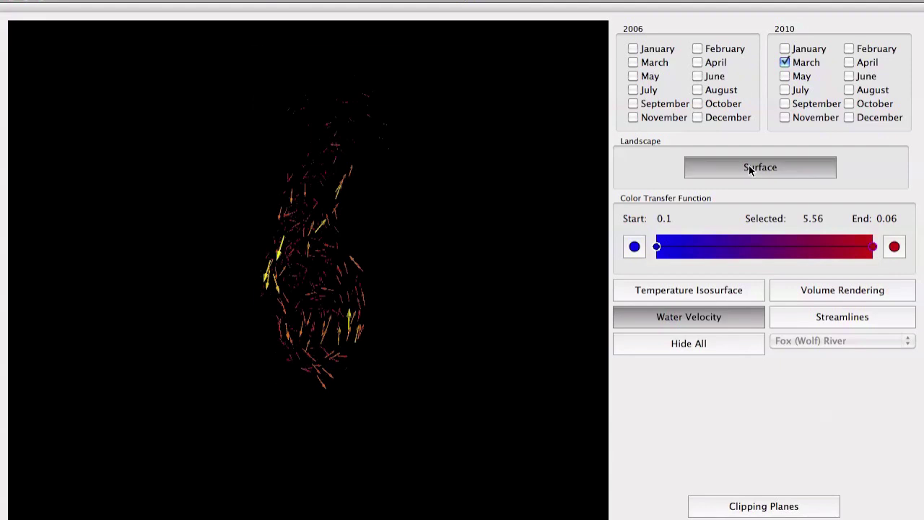
Switch from velocity arrows to streamlines, keeping Fox (Wolf) River as the seed source.
click(845, 317)
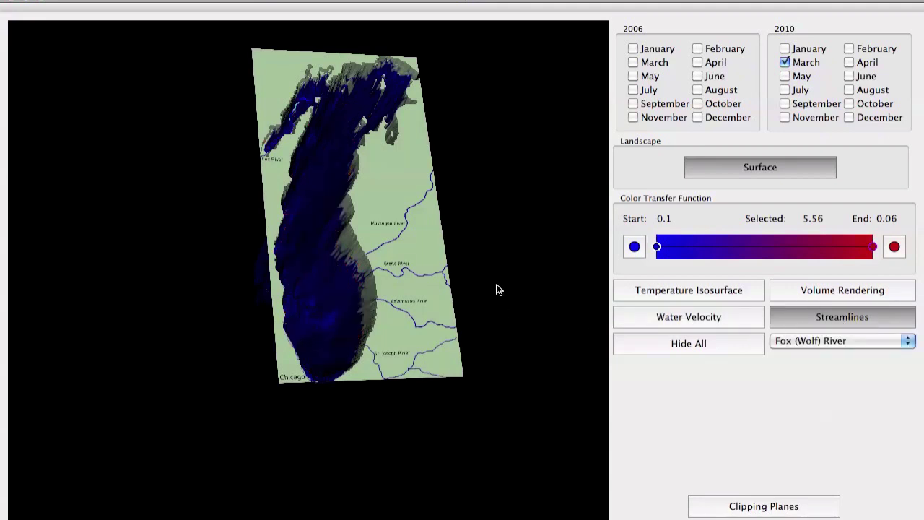
drag(491, 259, 479, 310)
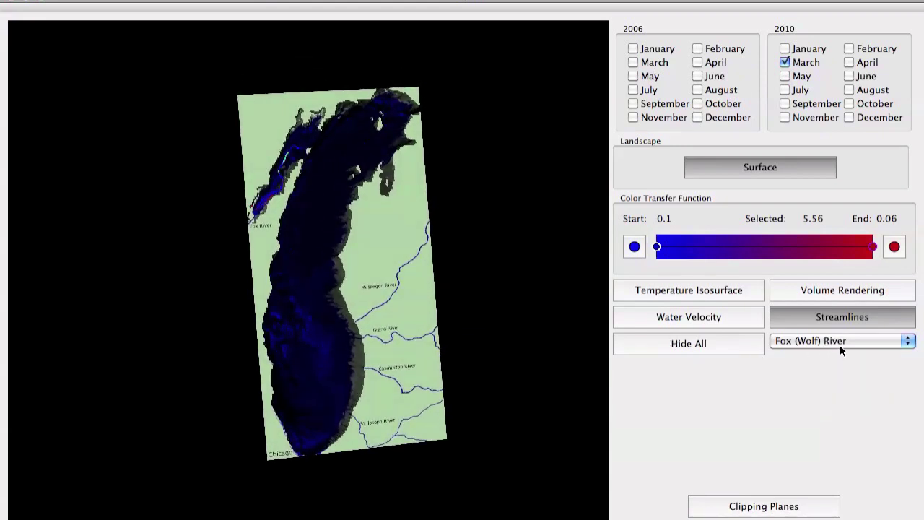
click(841, 342)
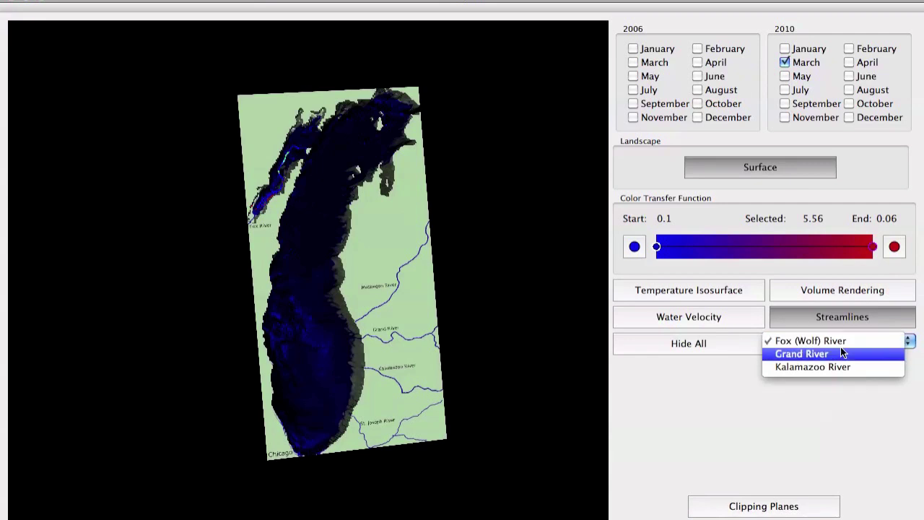
click(477, 300)
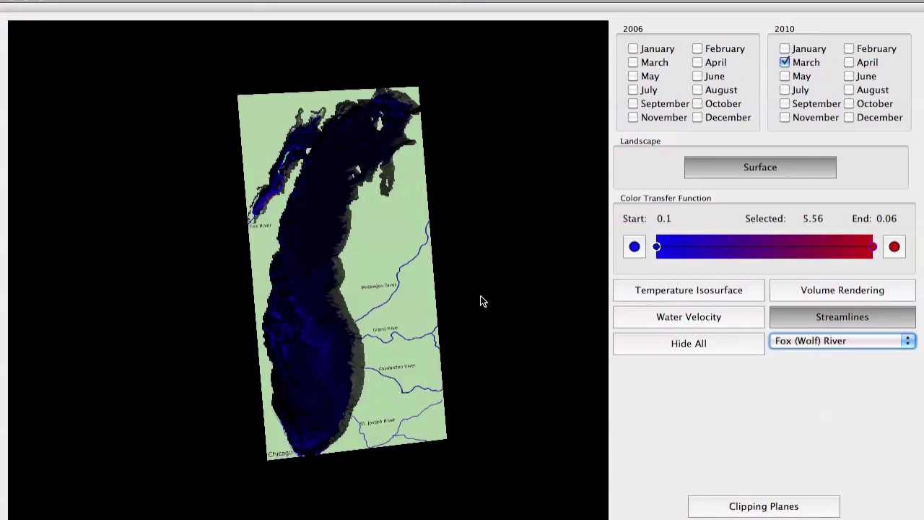
Seed streamlines from the Kalamazoo River, first with January 2006 data, then with March 2010.
click(634, 49)
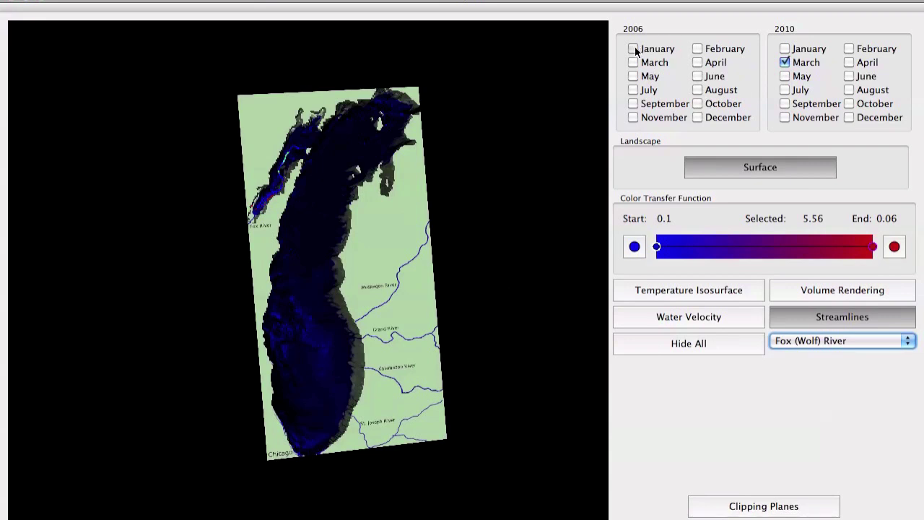
click(820, 344)
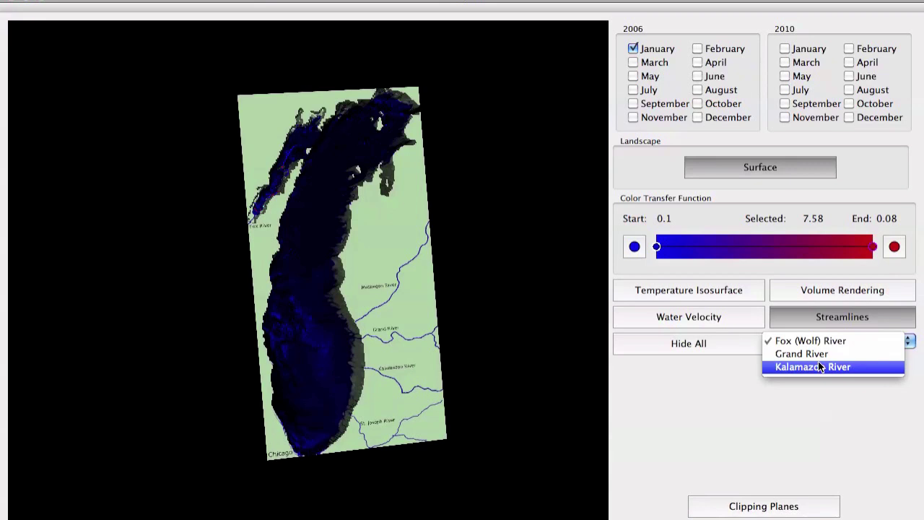
click(818, 367)
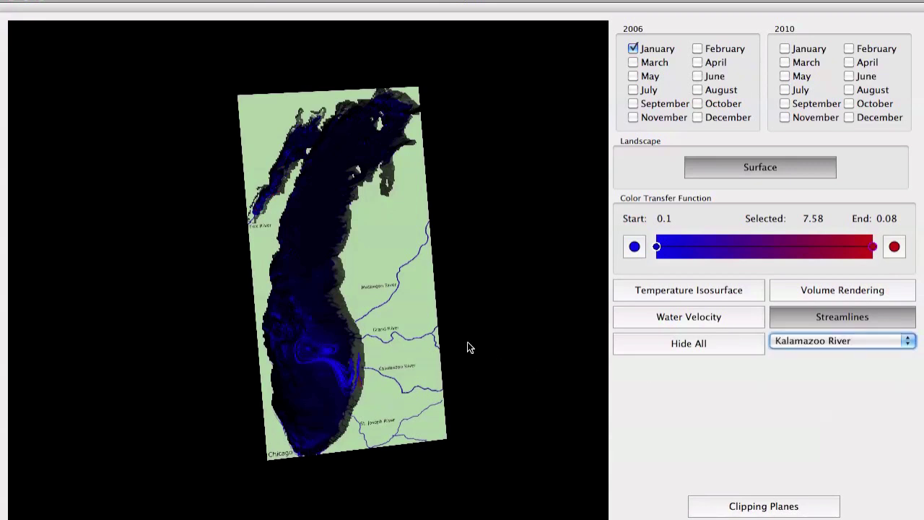
drag(467, 347, 433, 326)
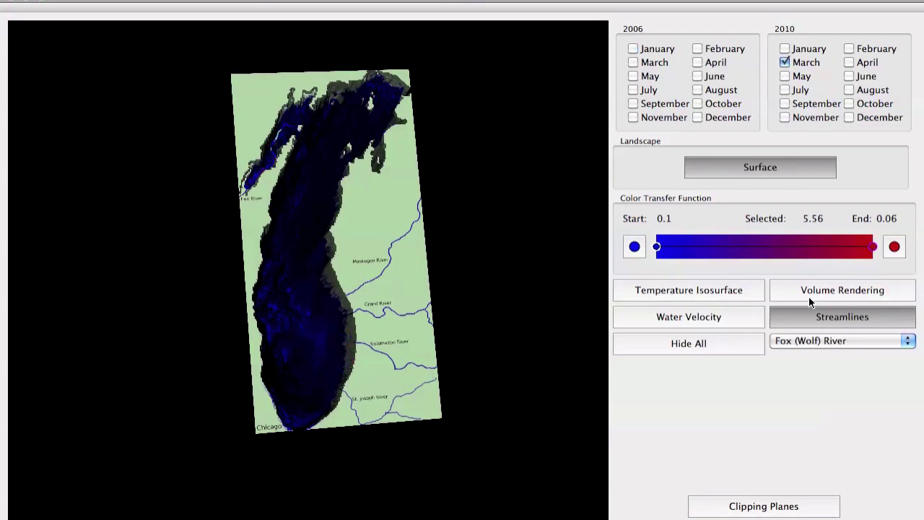
click(819, 341)
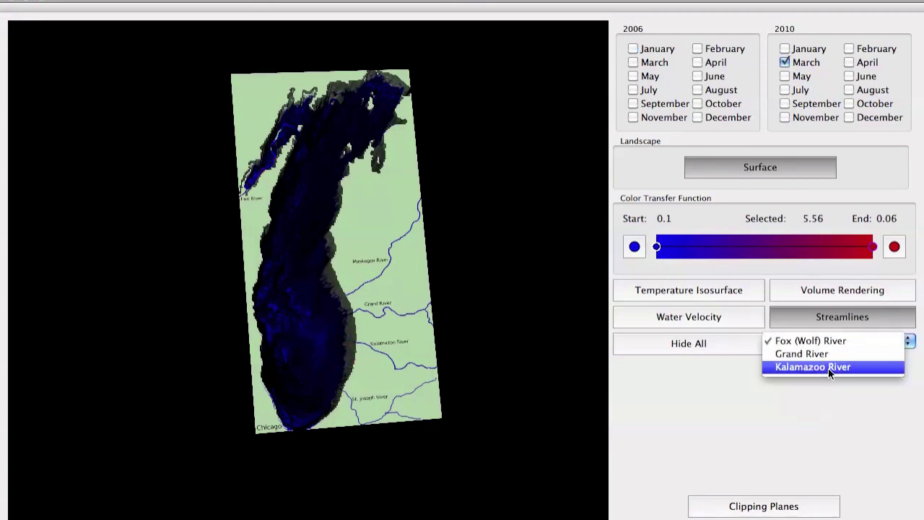
key(Return)
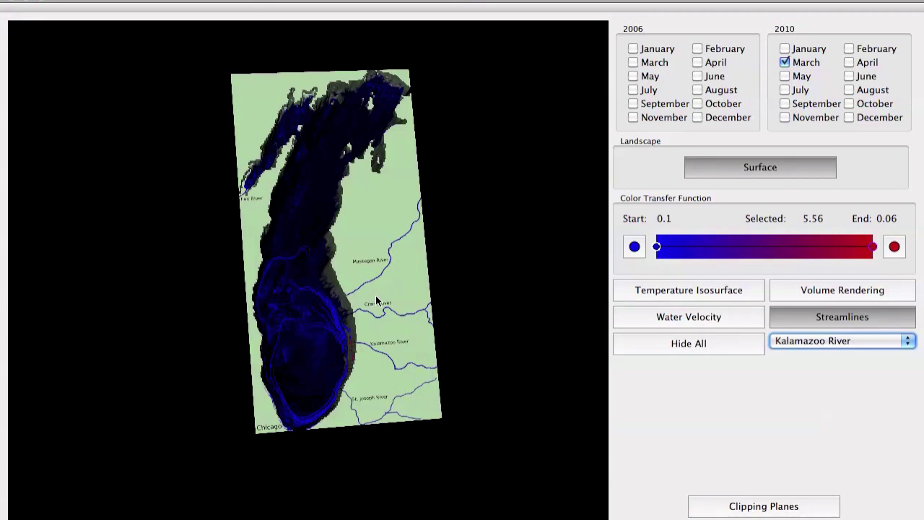
Zoom in, hide the lake surface, and switch the streamline source from Grand River to Fox (Wolf) River.
scroll(382, 321, up, 5)
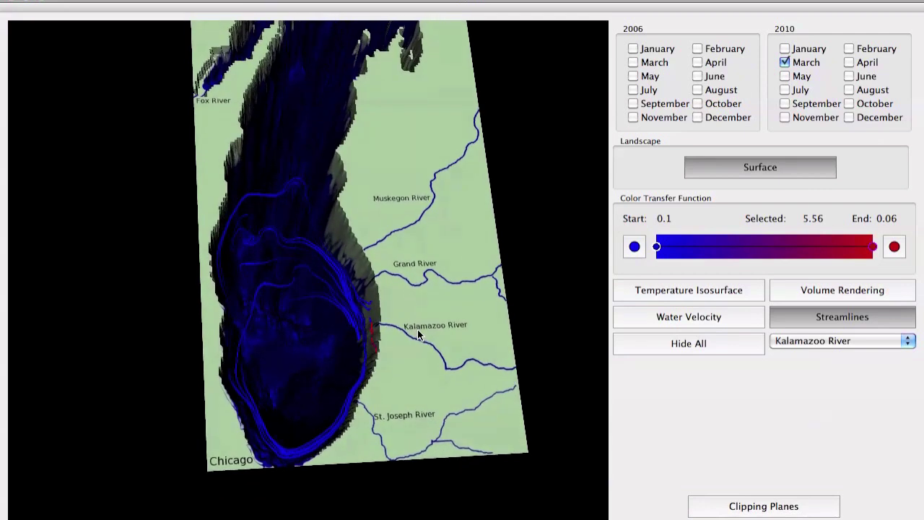
click(721, 168)
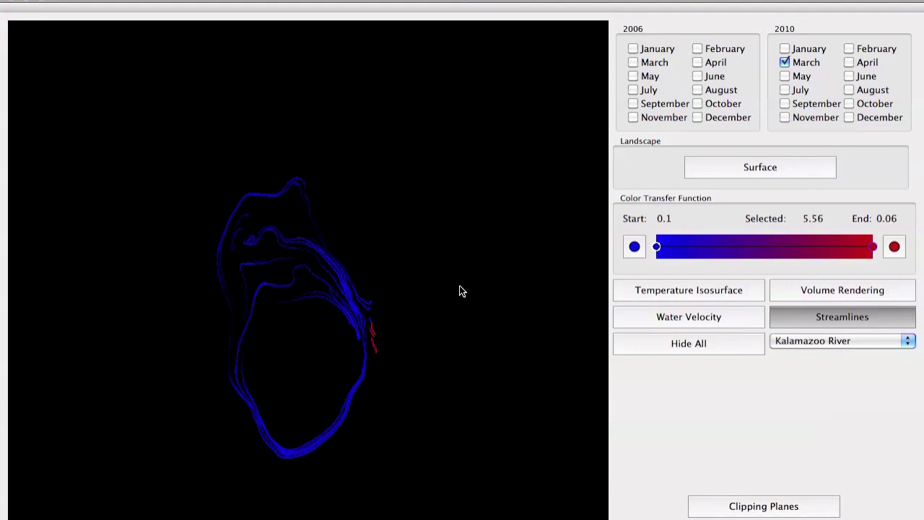
click(839, 338)
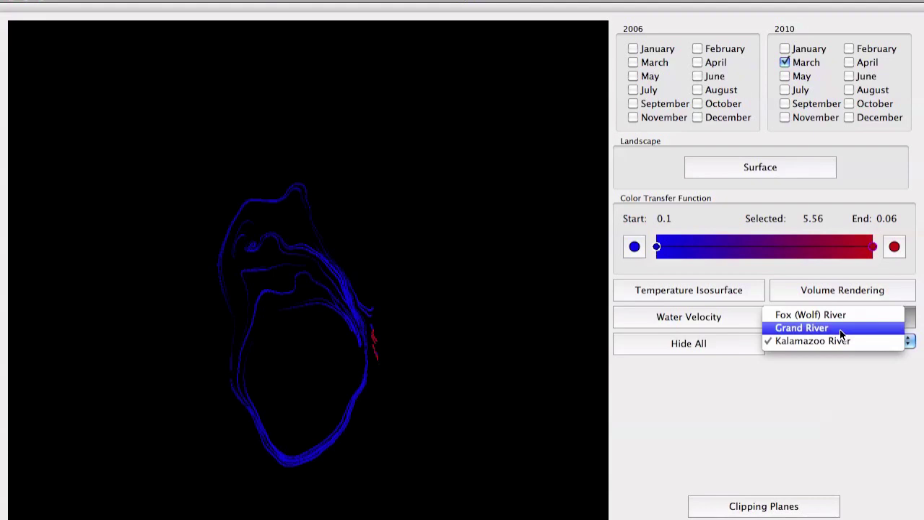
click(840, 329)
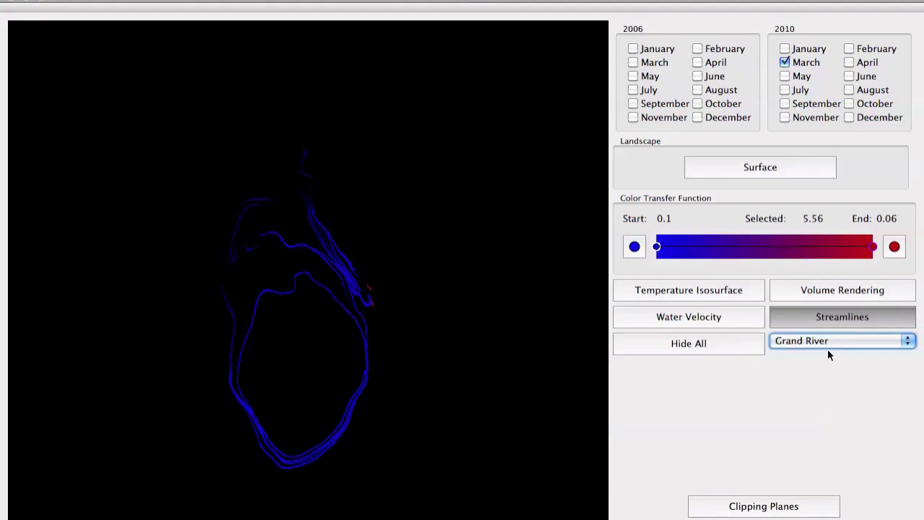
click(829, 341)
click(825, 327)
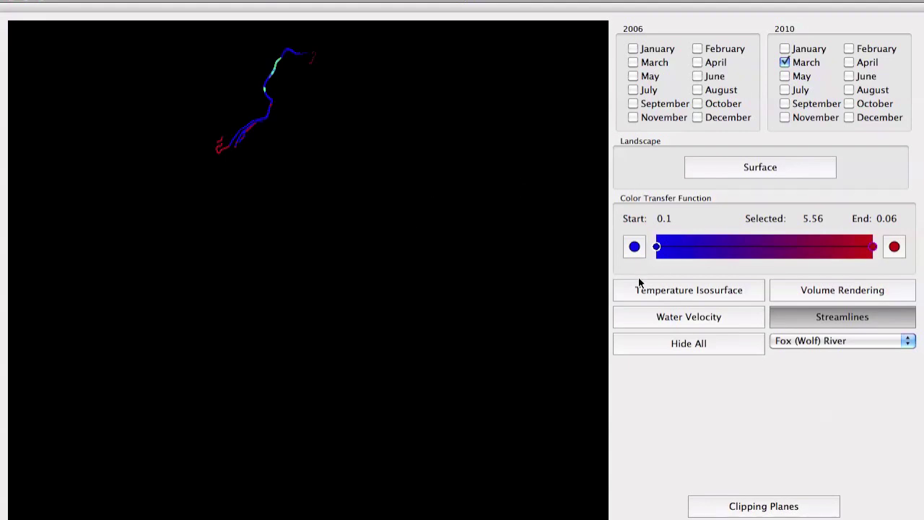
Restore the lake surface map and turn on the March 2010 temperature isosurface.
click(738, 166)
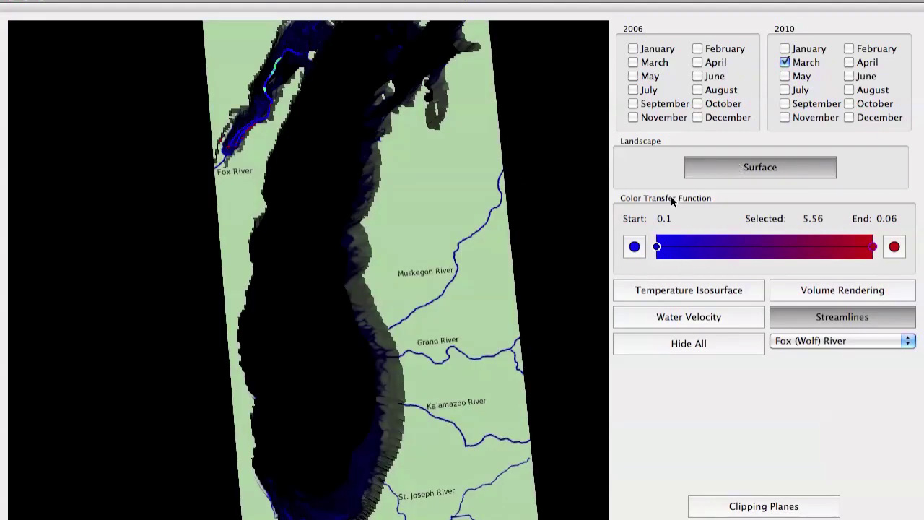
click(719, 293)
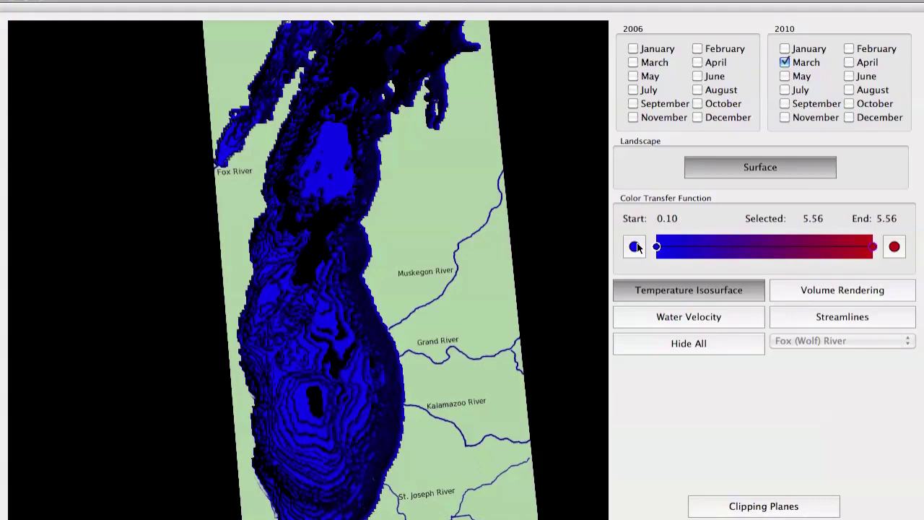
Set the colour scale's start colour to green in the Select Color dialog.
click(636, 247)
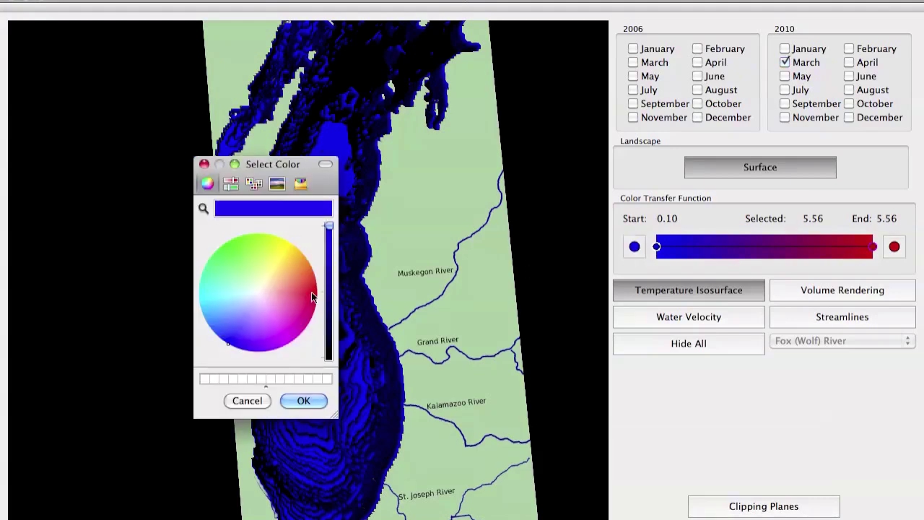
click(231, 258)
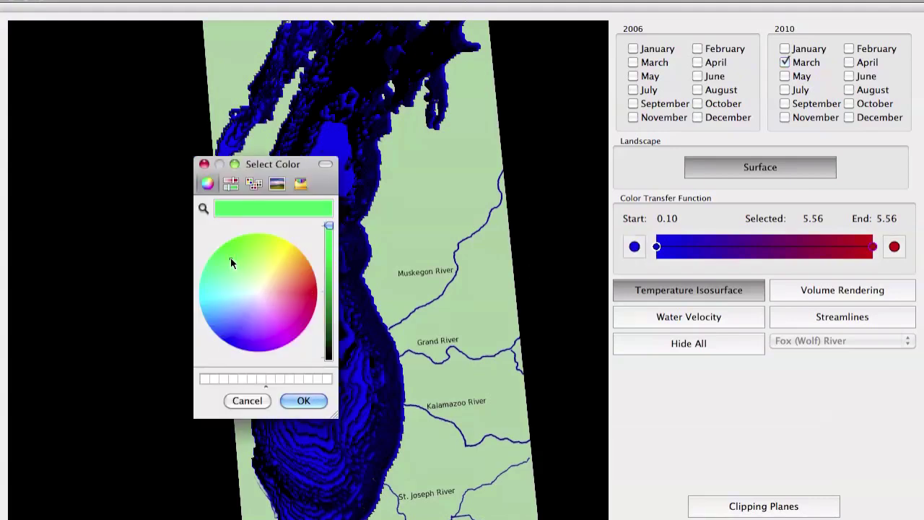
click(303, 401)
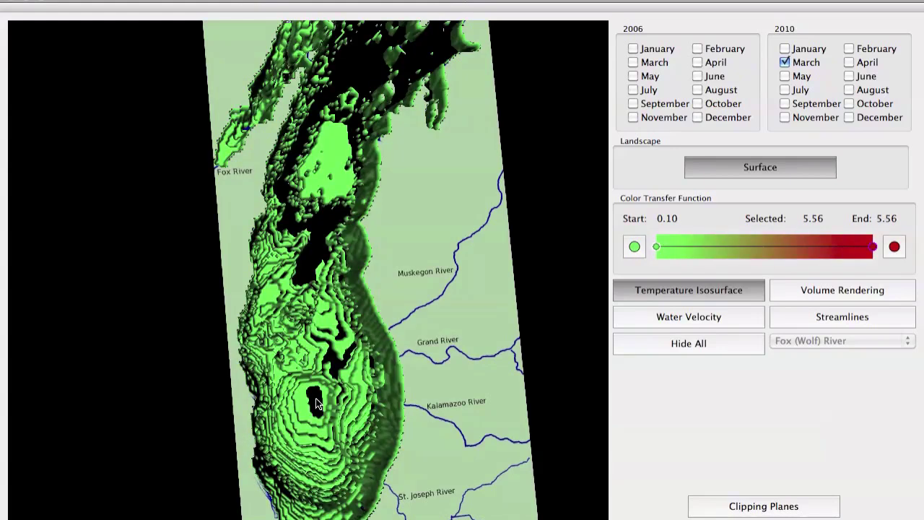
scroll(493, 322, down, 3)
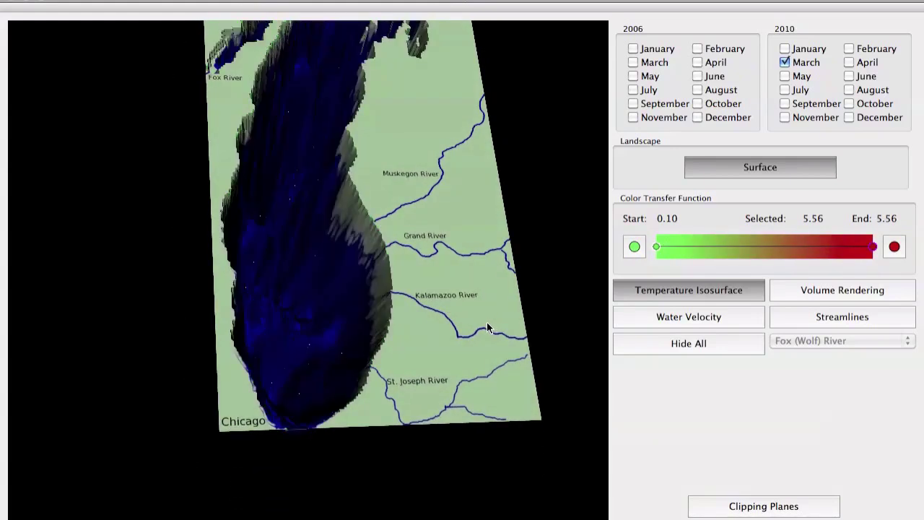
scroll(488, 327, up, 2)
scroll(473, 278, up, 2)
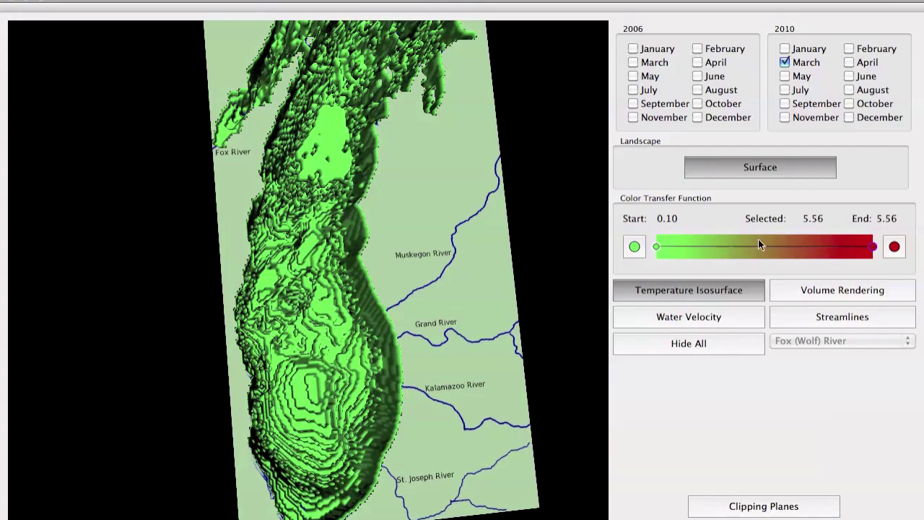
Add two colour points to the temperature scale so the isosurface turns brown, and tilt the view into perspective.
click(763, 246)
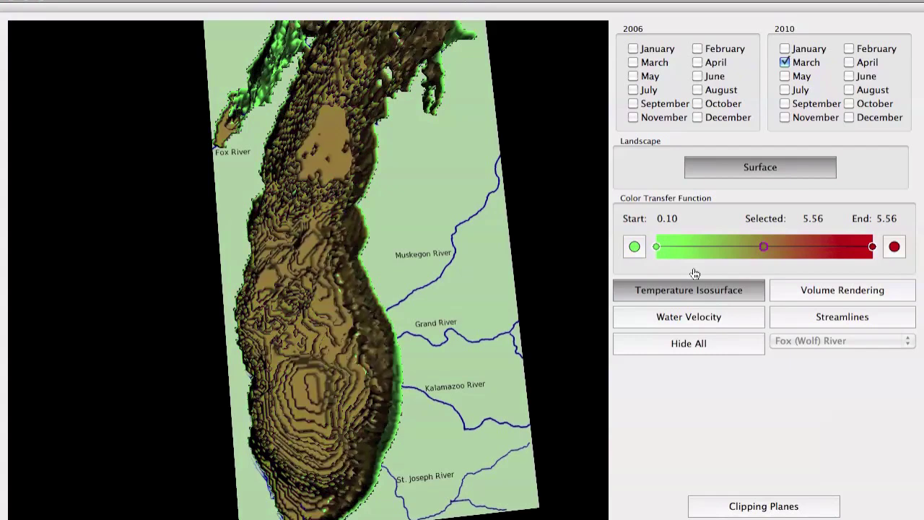
click(716, 247)
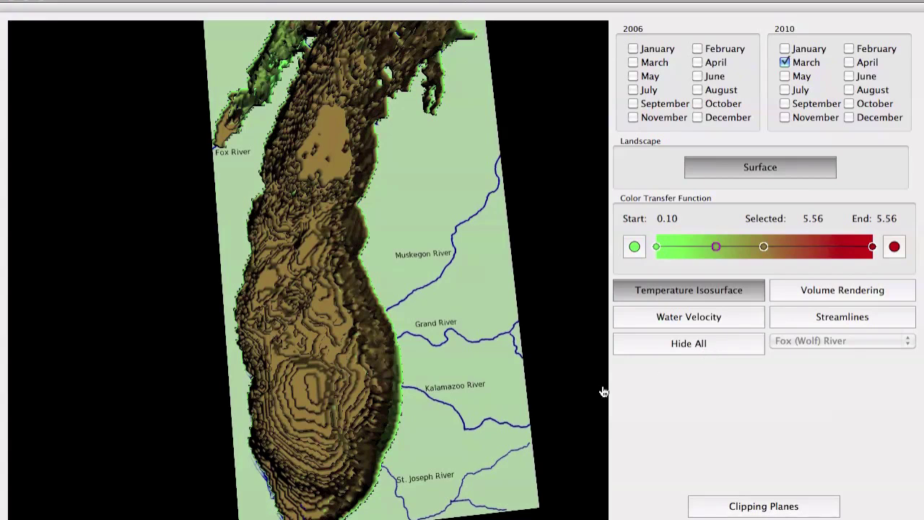
drag(551, 402, 547, 341)
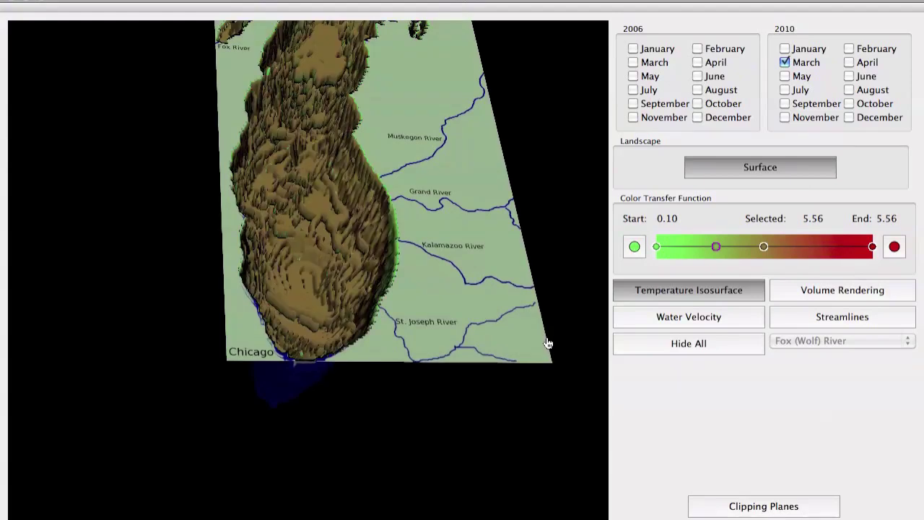
drag(526, 285, 527, 295)
scroll(527, 295, down, 2)
scroll(528, 295, down, 2)
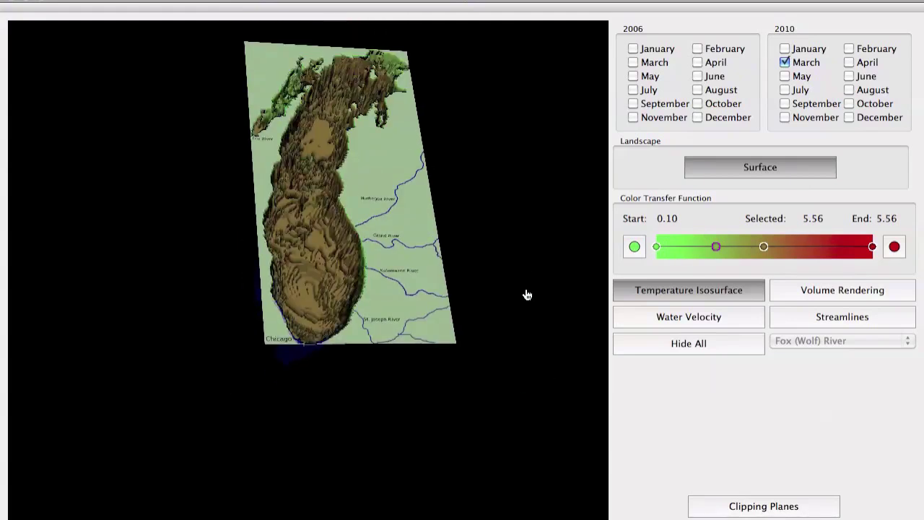
Turn on clipping planes and tilt the clipping plane so it slices horizontally through the lake.
click(779, 507)
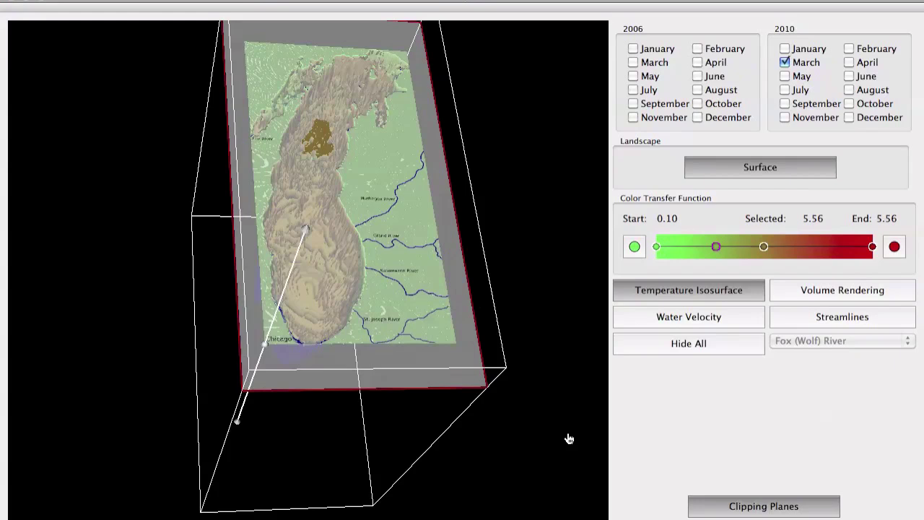
drag(567, 441, 597, 431)
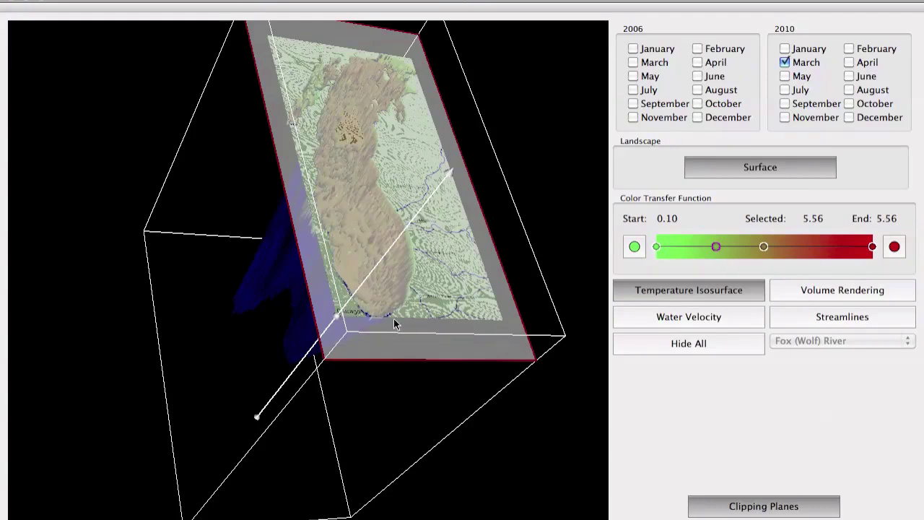
drag(254, 420, 257, 417)
click(451, 171)
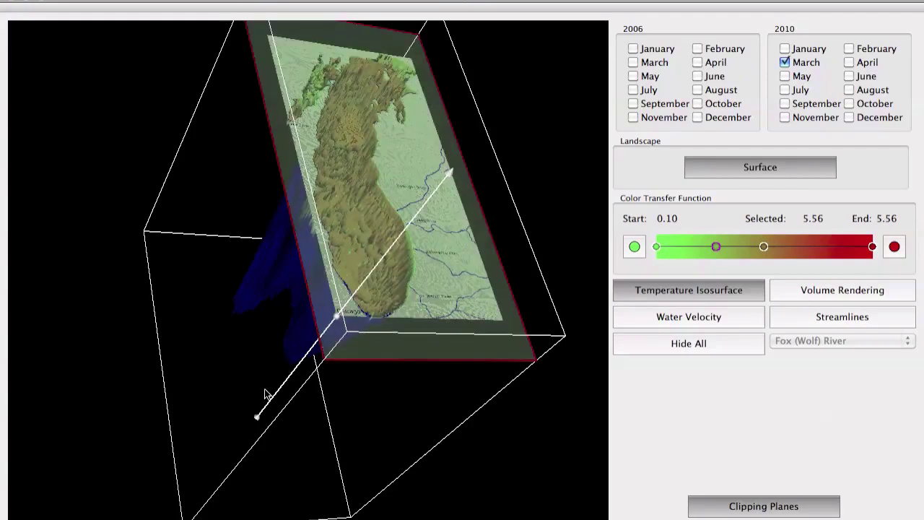
drag(257, 418, 257, 419)
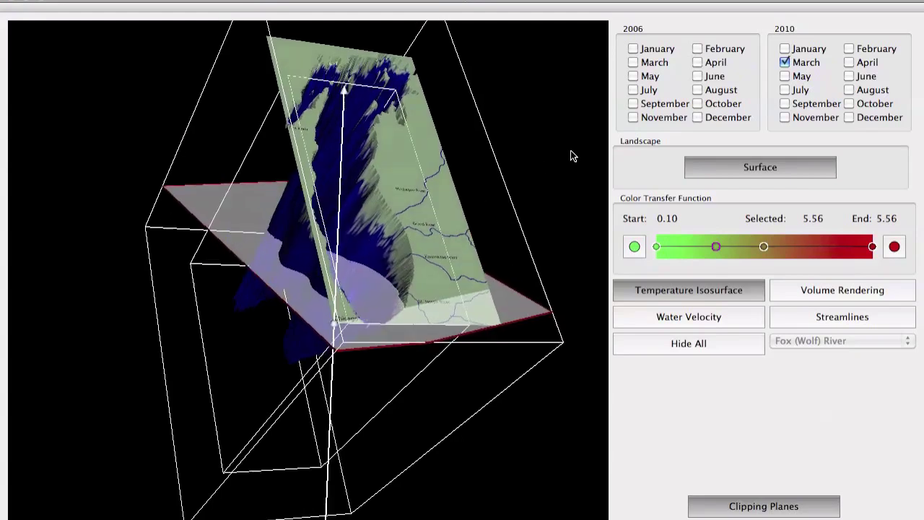
Turn clipping planes off and briefly hide the lake surface to view the isosurface from the side.
drag(538, 217, 506, 206)
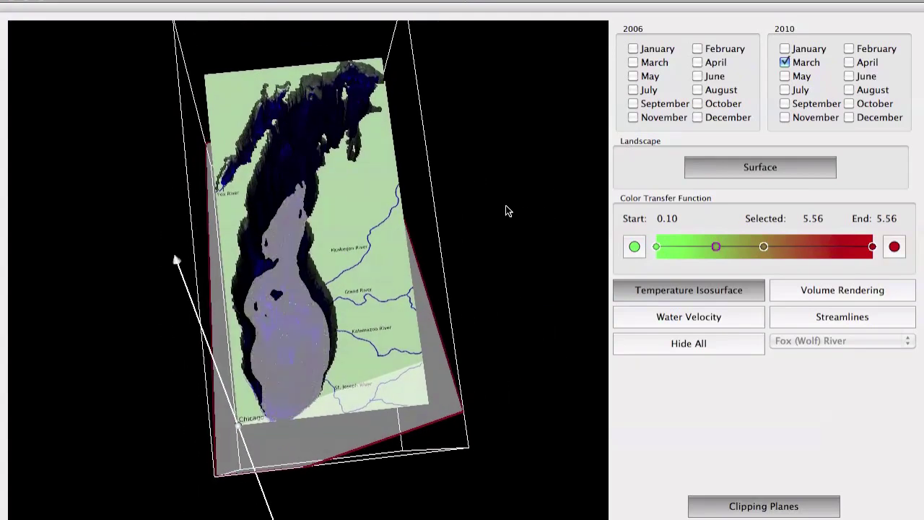
click(784, 509)
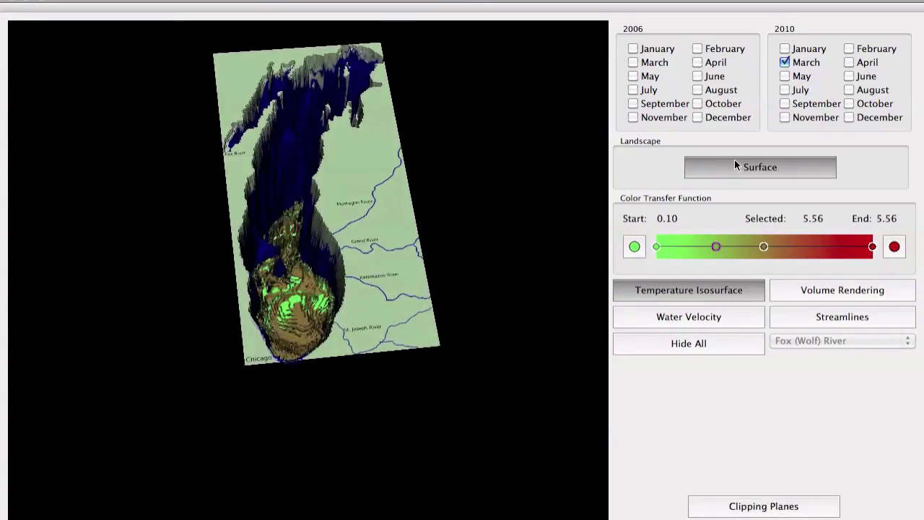
click(704, 169)
drag(407, 431, 426, 419)
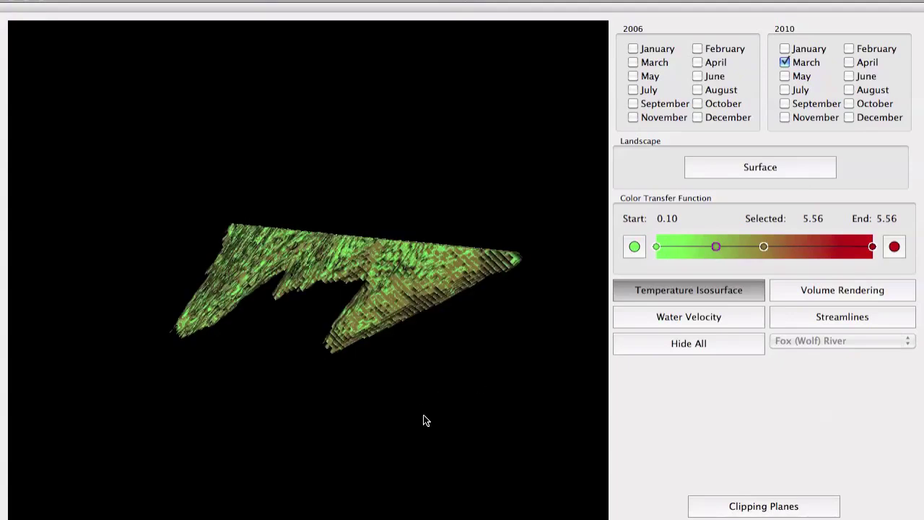
click(749, 166)
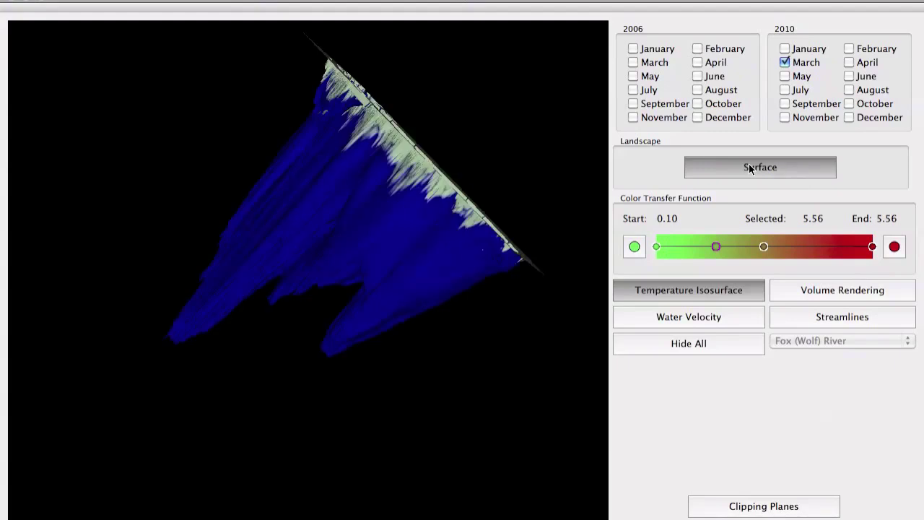
Re-enable clipping planes, then switch them off and tilt back to a top-down view.
click(786, 508)
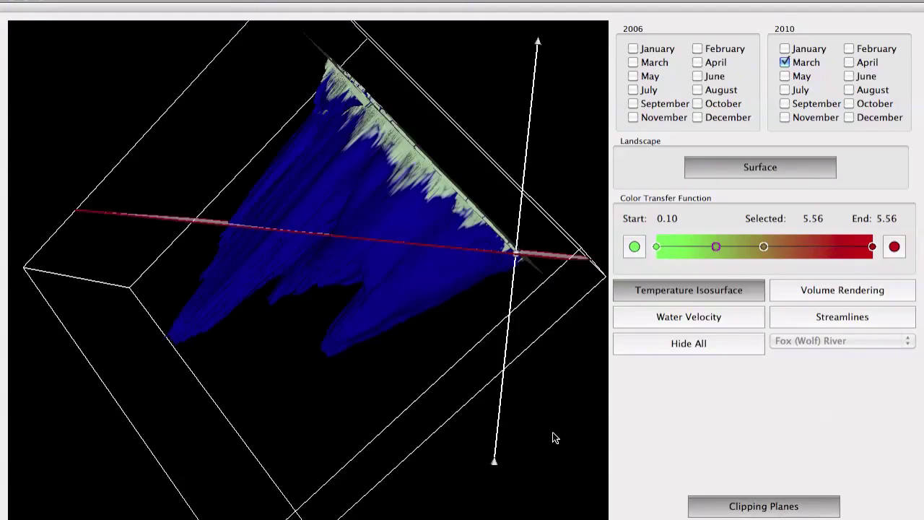
drag(553, 438, 368, 432)
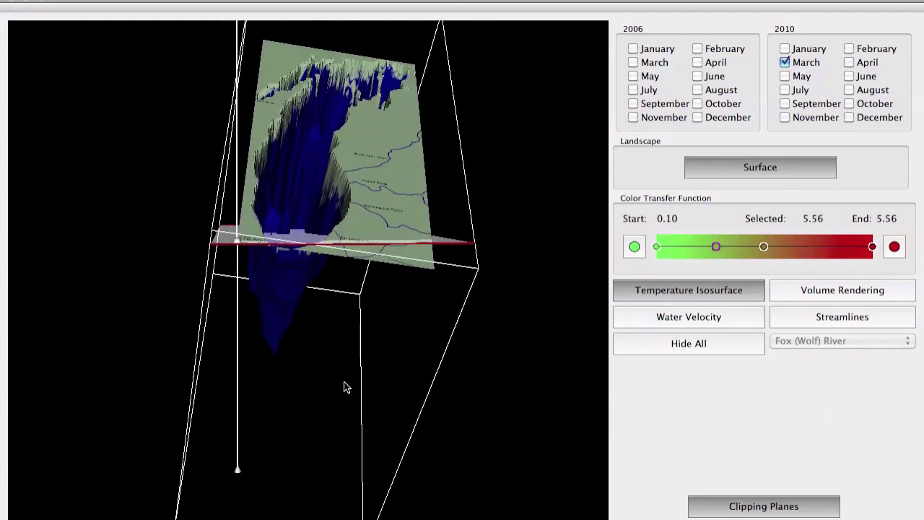
click(209, 291)
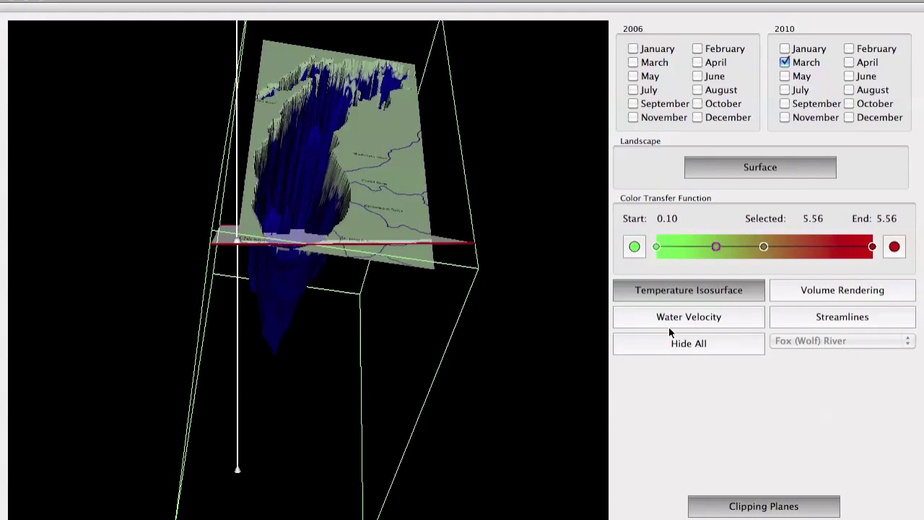
click(756, 511)
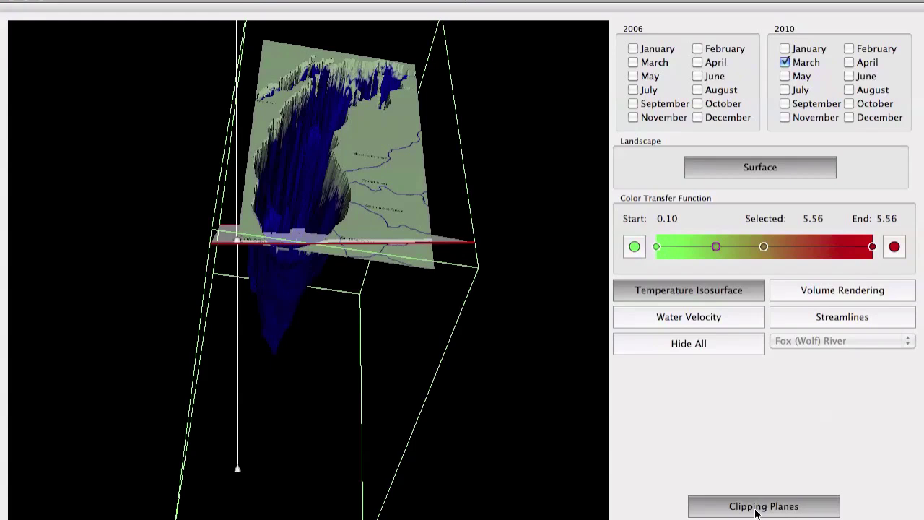
click(756, 509)
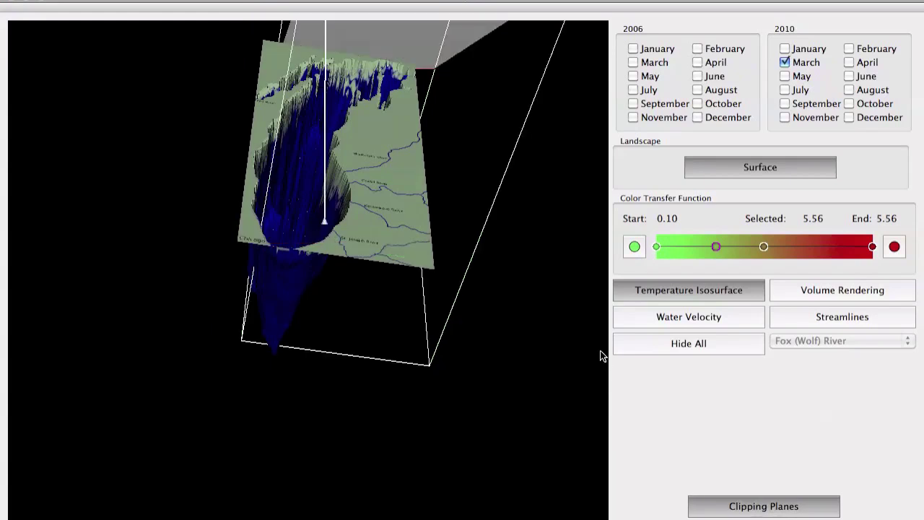
click(573, 354)
drag(554, 315, 554, 356)
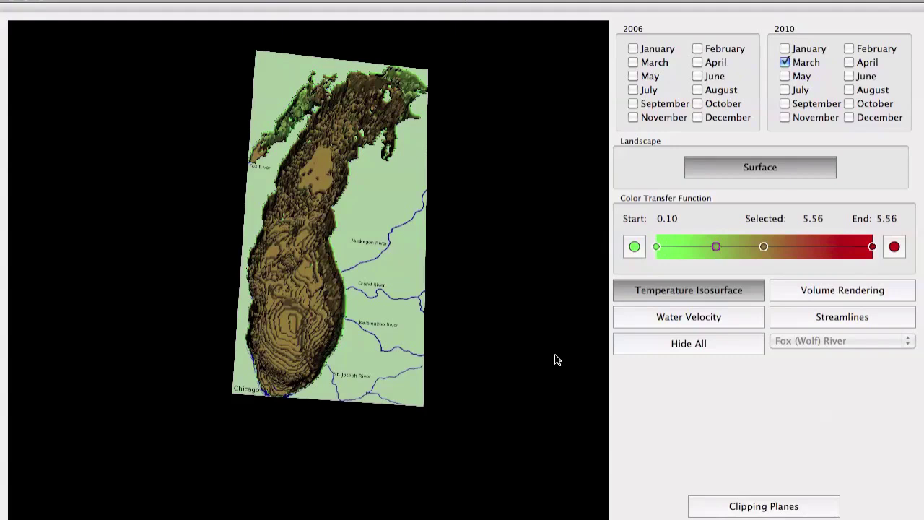
Switch the lake from temperature isosurfaces to a dark-red volume rendering on a 0.00–7.00 scale.
click(828, 291)
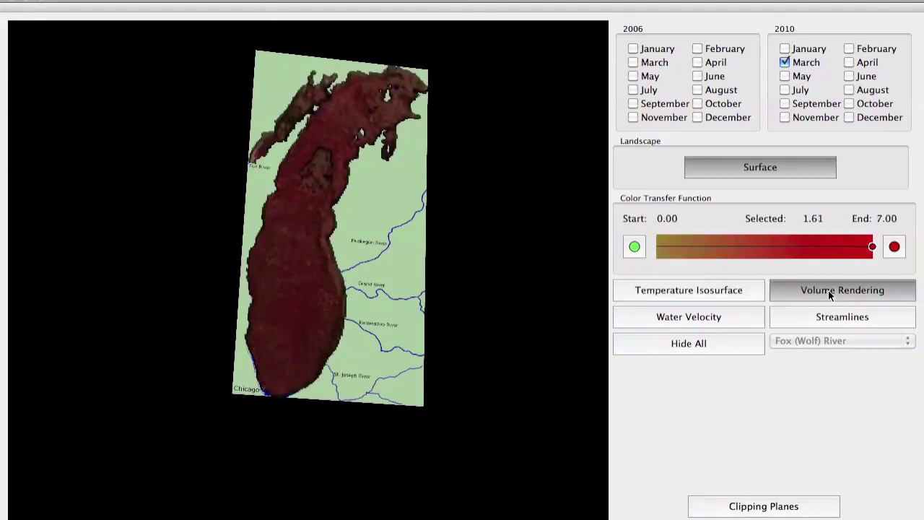